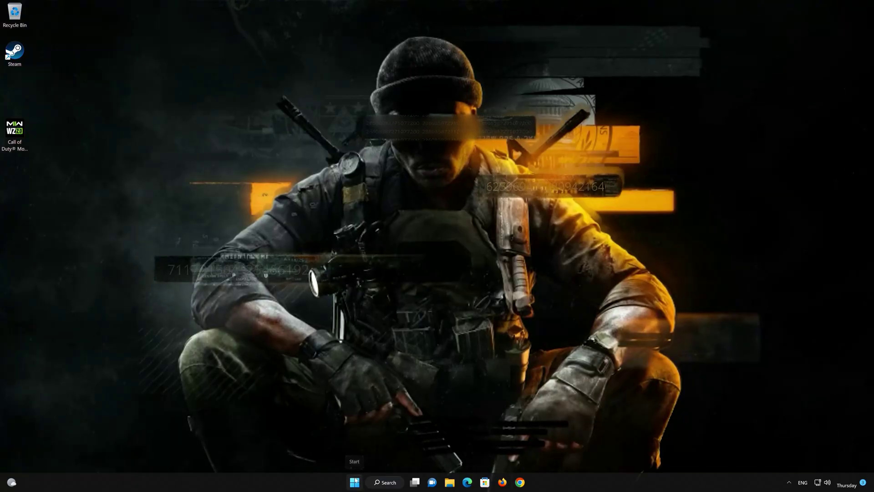
Launch Control Panel from a Start menu search for "control panel"
click(354, 482)
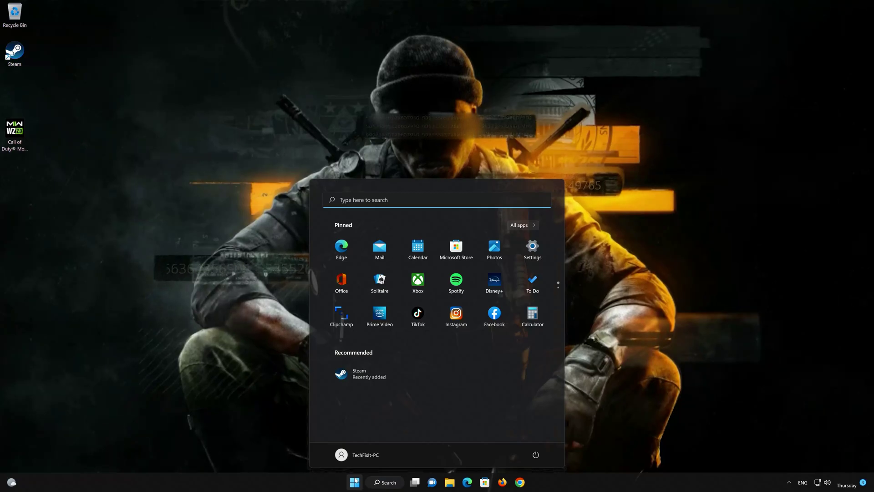
text(control pane)
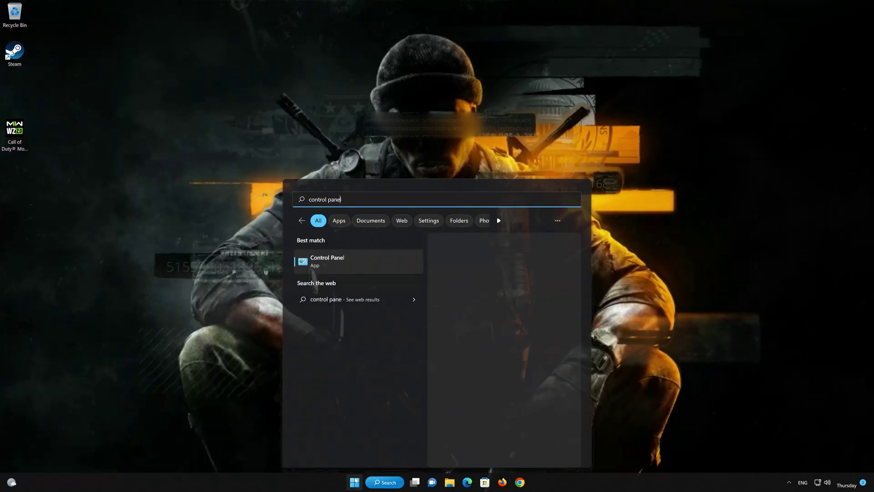
text(l)
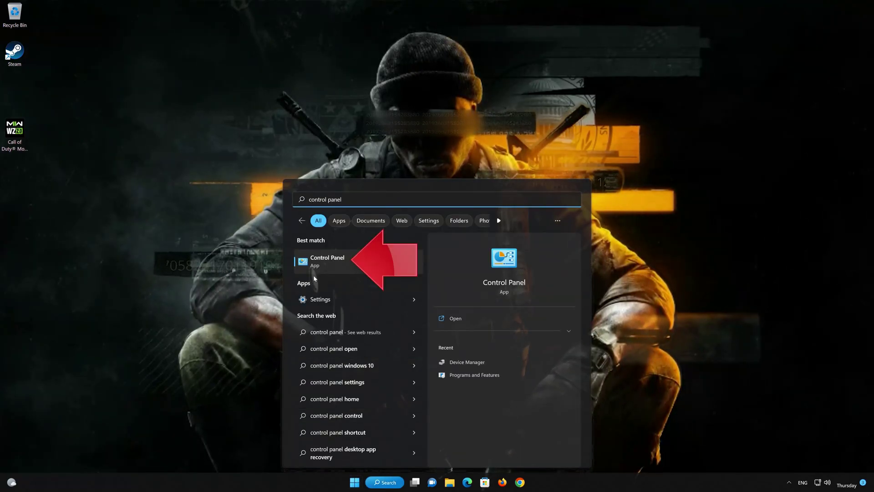
click(352, 261)
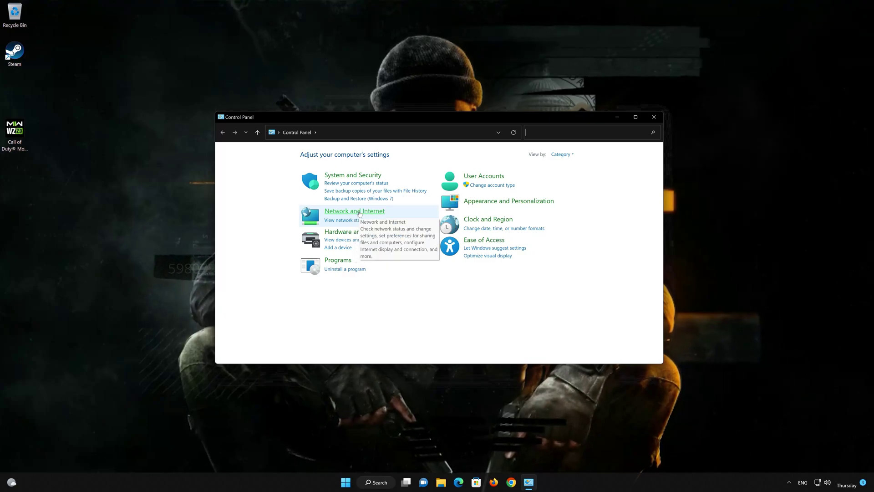
Reach the Ethernet0 status dialog via Network and Internet > Network and Sharing Center
click(359, 211)
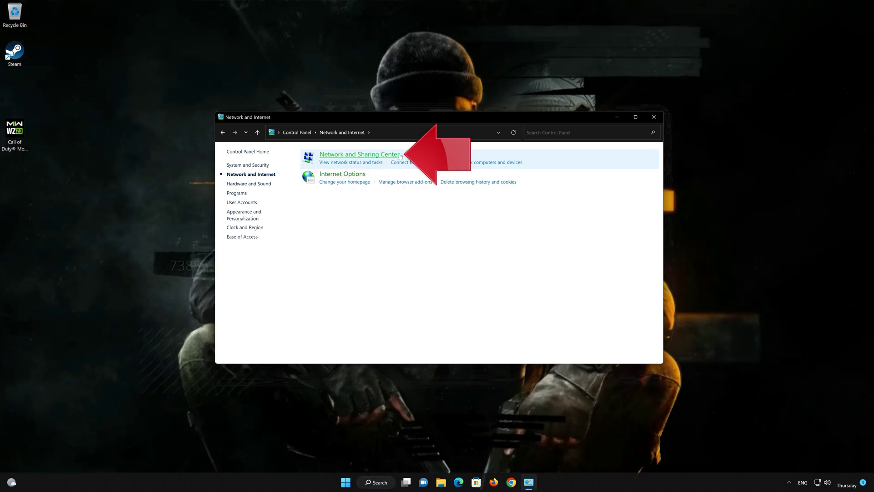
click(368, 155)
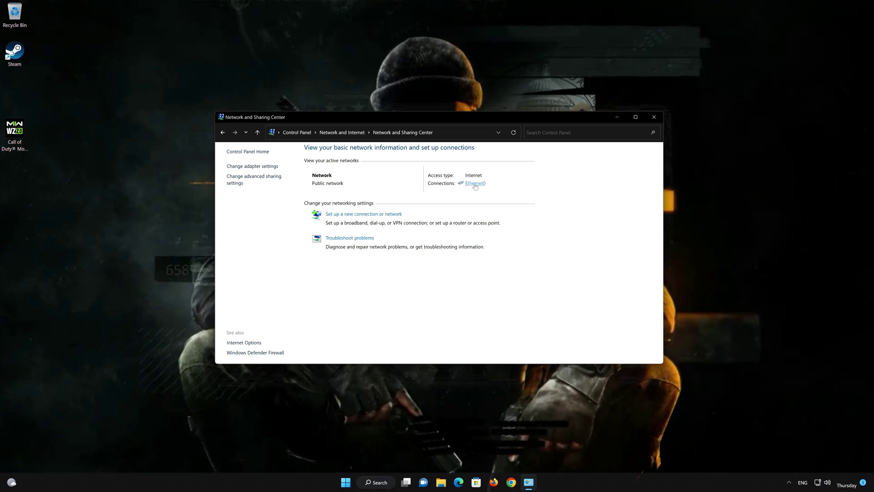
click(475, 184)
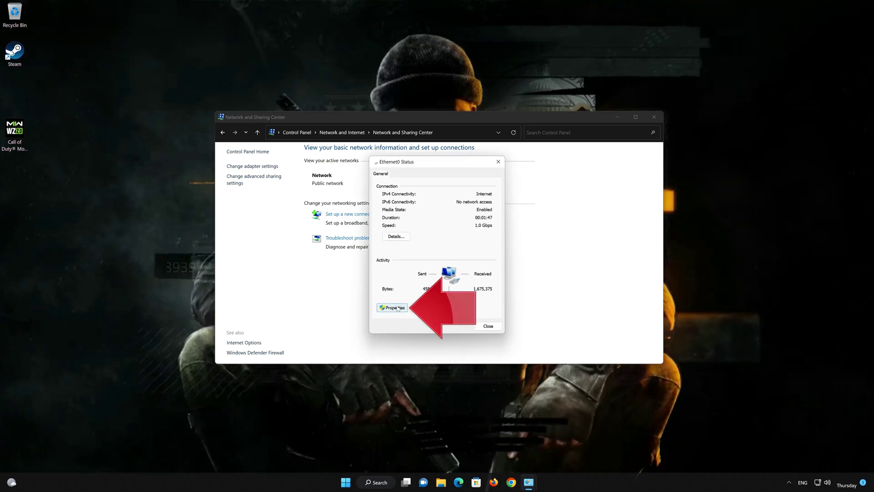
From Ethernet0 Status, bring up the Internet Protocol Version 4 (TCP/IPv4) properties
click(398, 308)
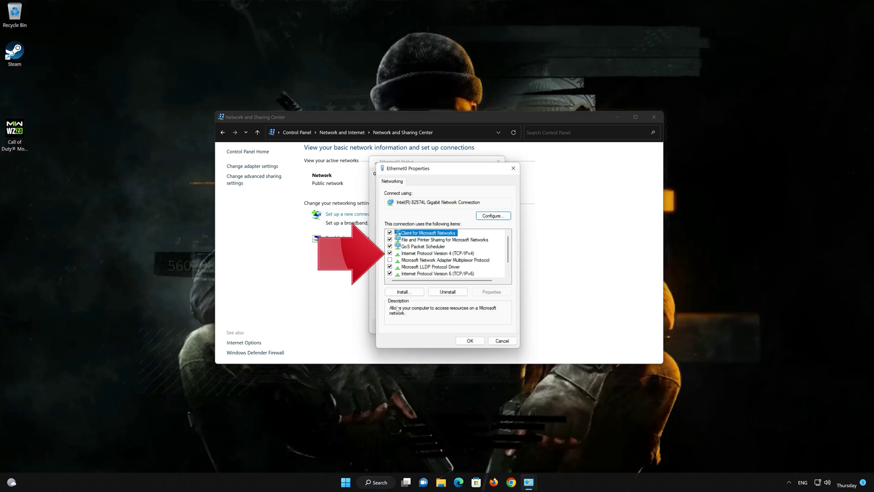
click(414, 254)
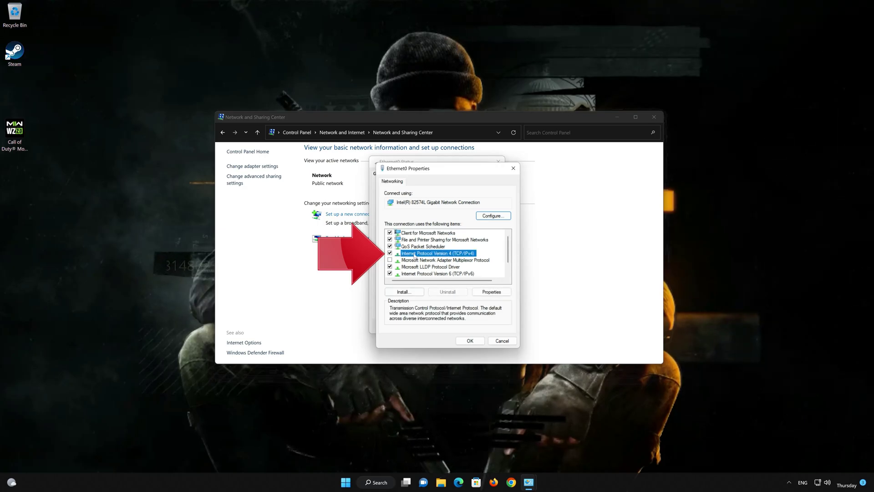
click(489, 292)
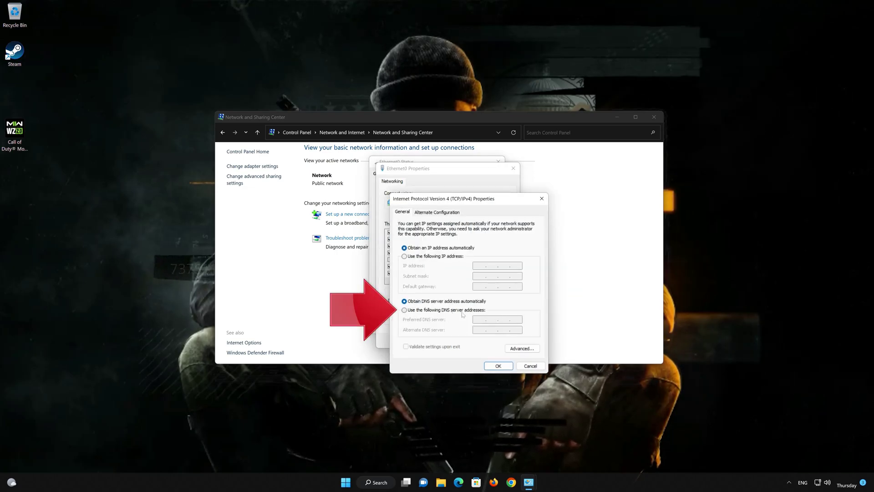
Enter manual DNS servers: preferred 8.8.8.8 and alternate 8.8.4.4
click(405, 310)
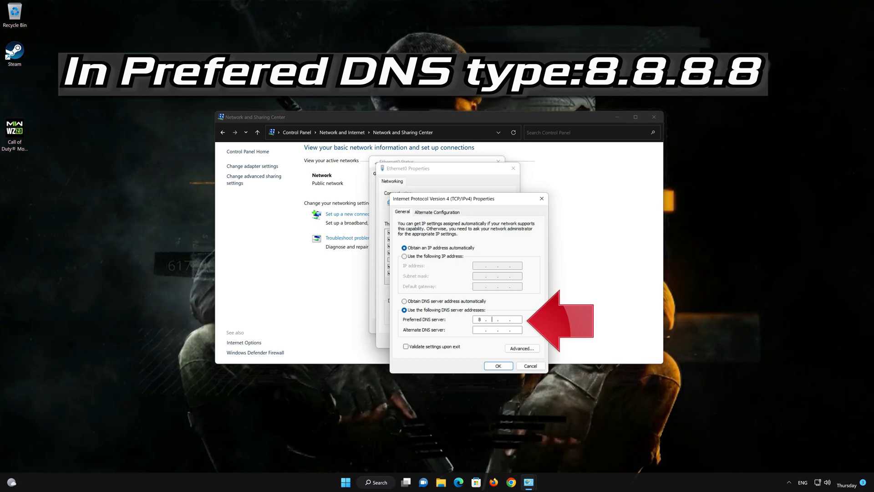
text(. 8 . 8)
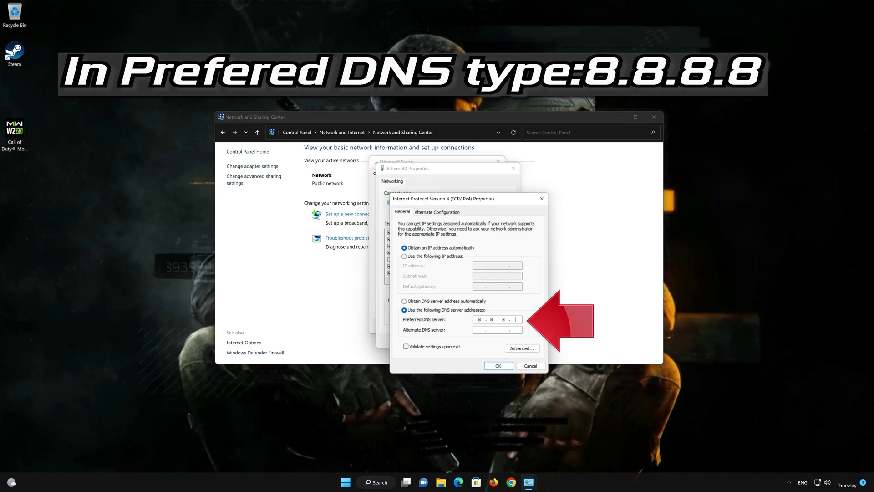
key(Tab)
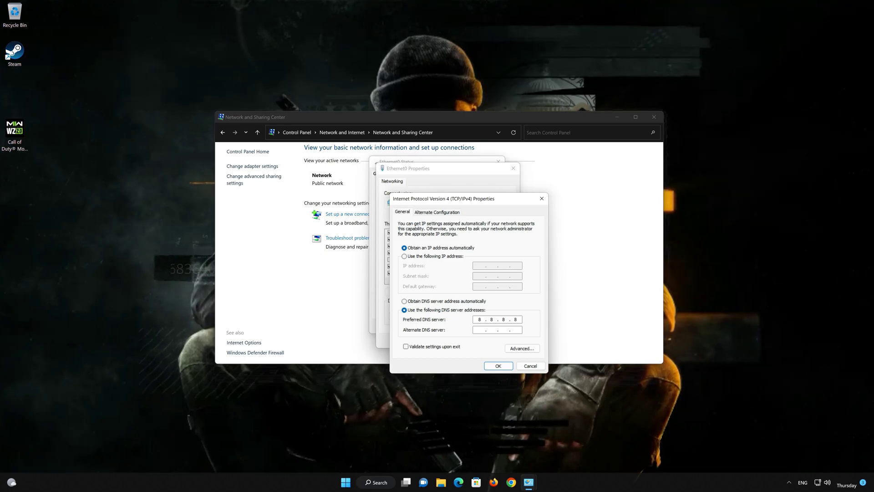
text(8.)
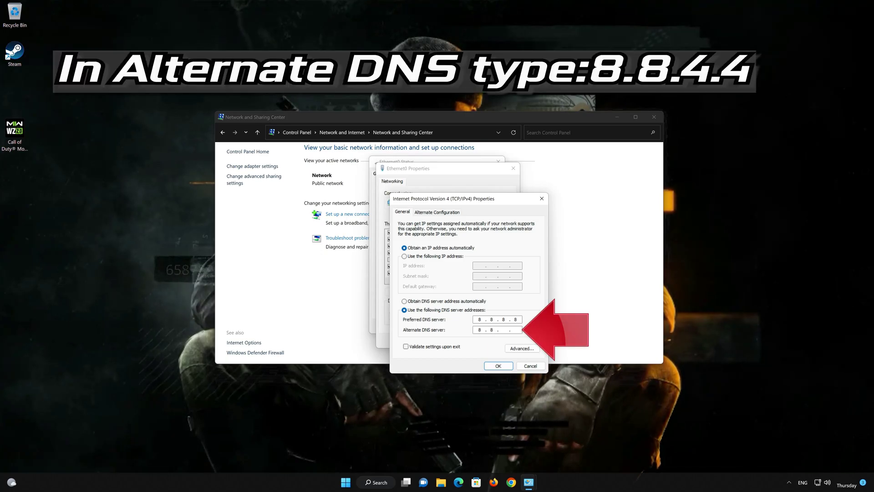
text(4.4)
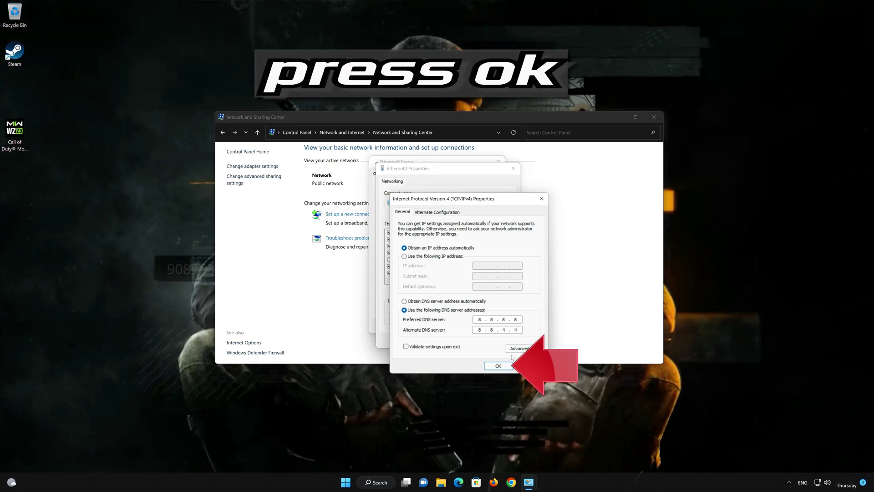
Confirm the DNS addresses and close the Ethernet0 dialogs and Network and Sharing Center
click(498, 366)
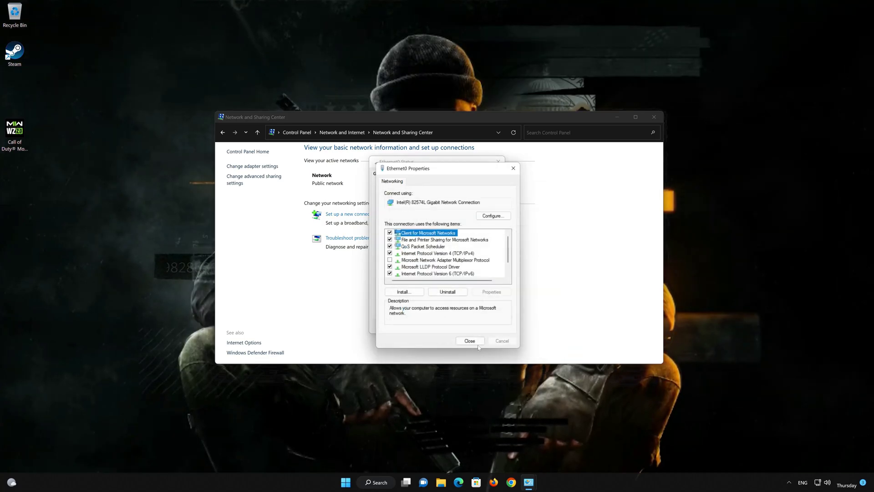
click(472, 343)
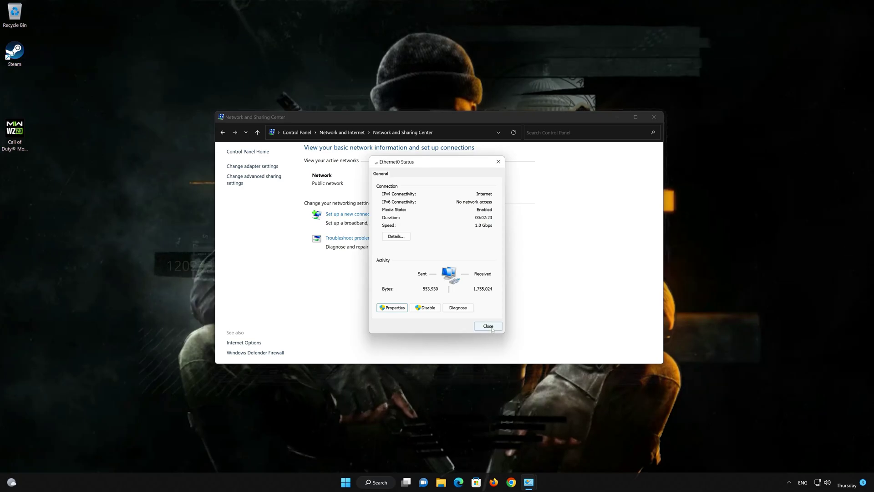
click(490, 326)
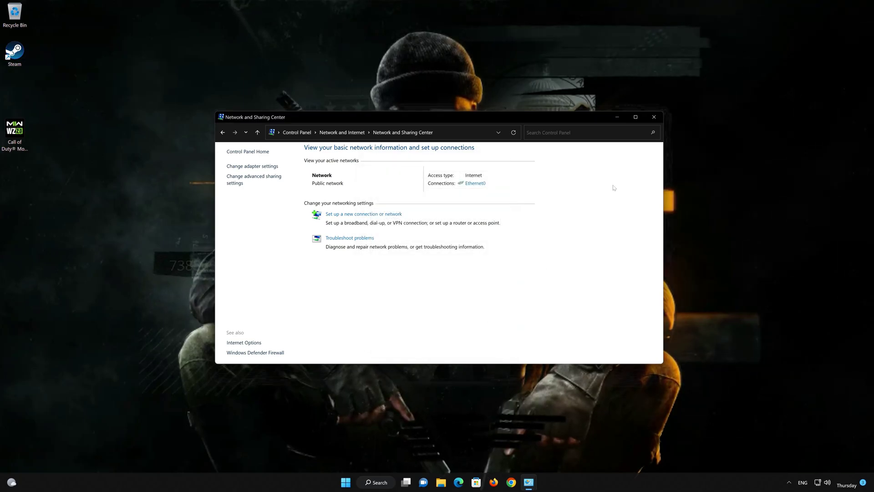
click(654, 117)
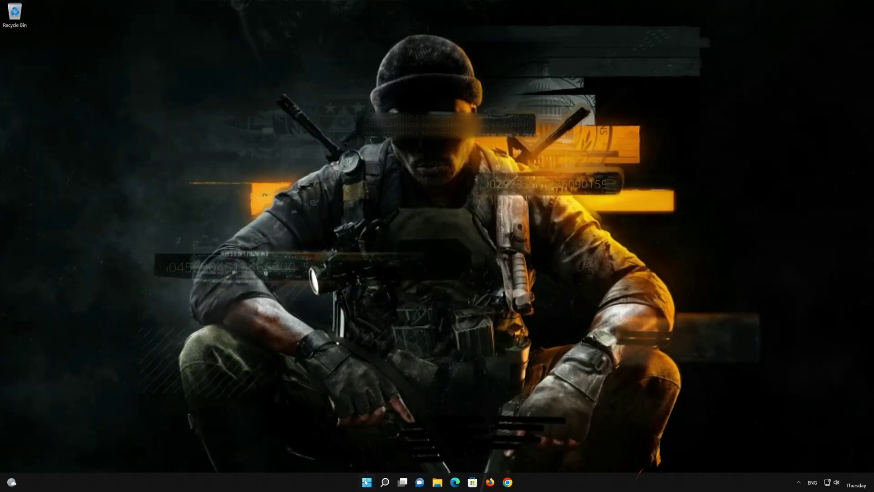
Go to Settings > Network & internet > Advanced network settings
click(364, 478)
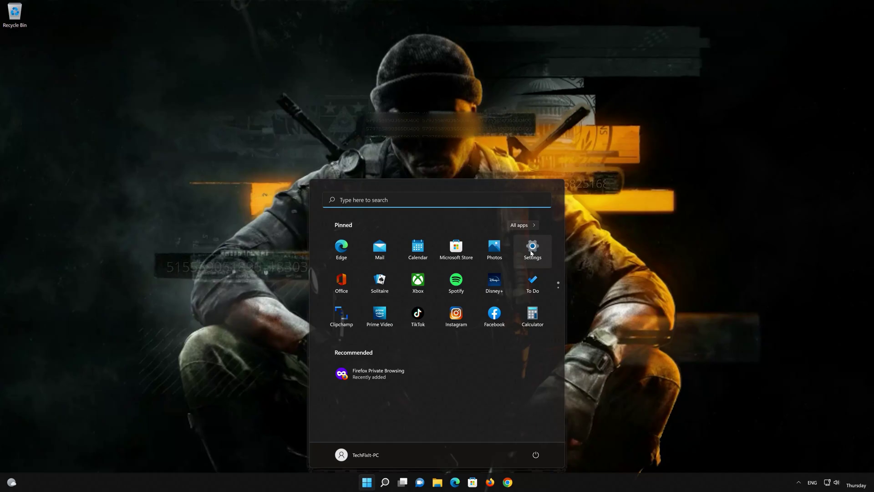
click(531, 253)
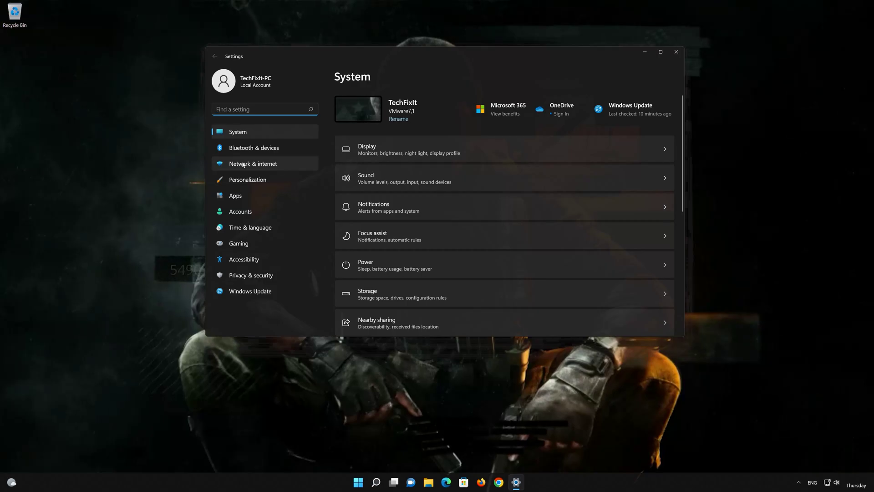
click(266, 167)
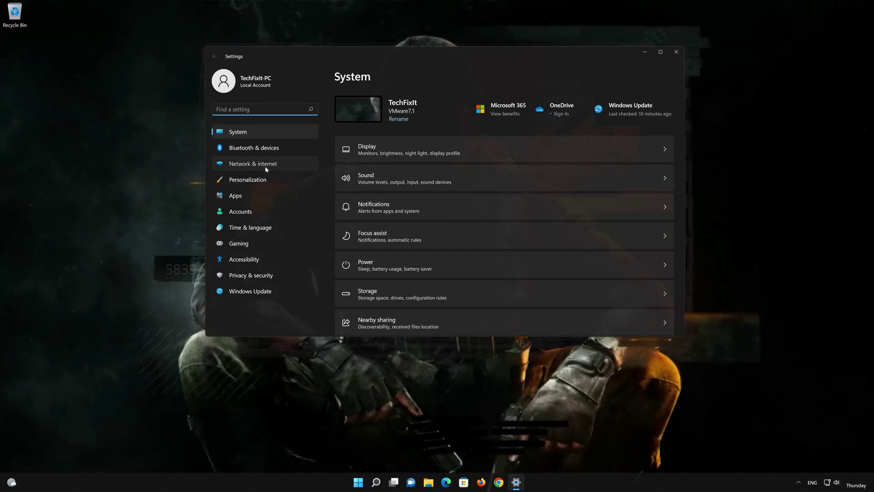
scroll(349, 259, down, 1)
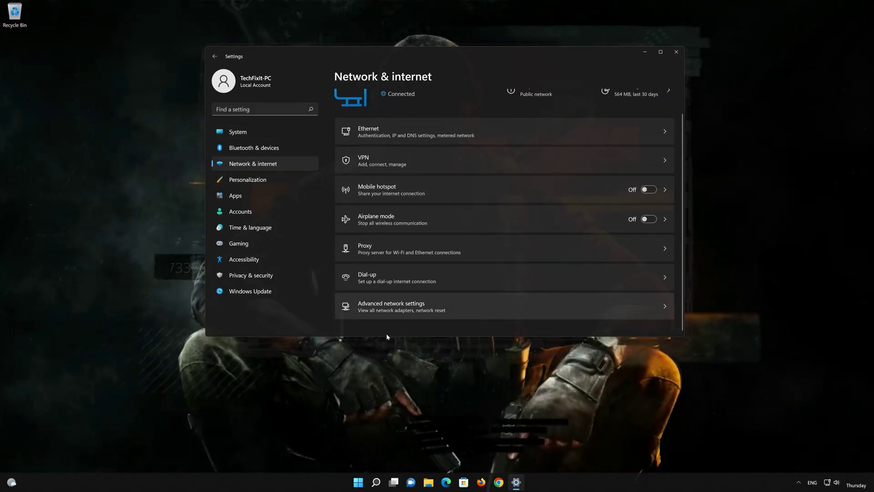
click(399, 314)
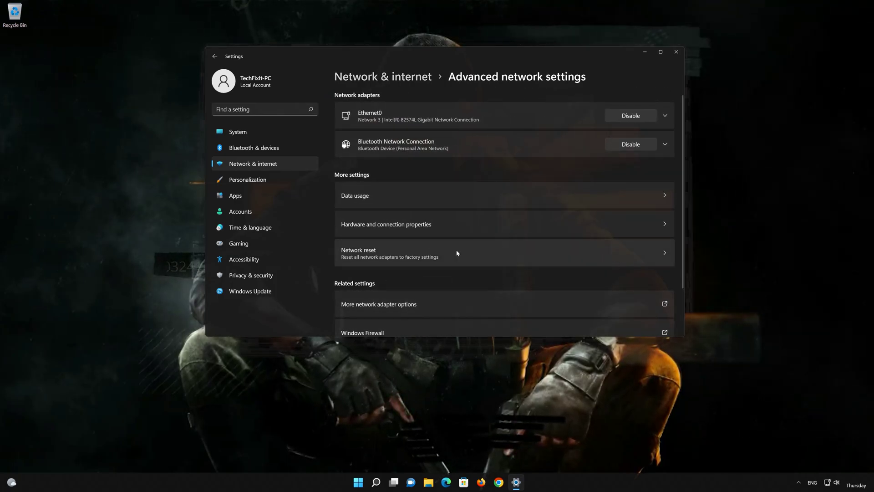
Run Network reset with Reset now, confirm it, and dismiss the 5-minute shutdown notice
click(404, 253)
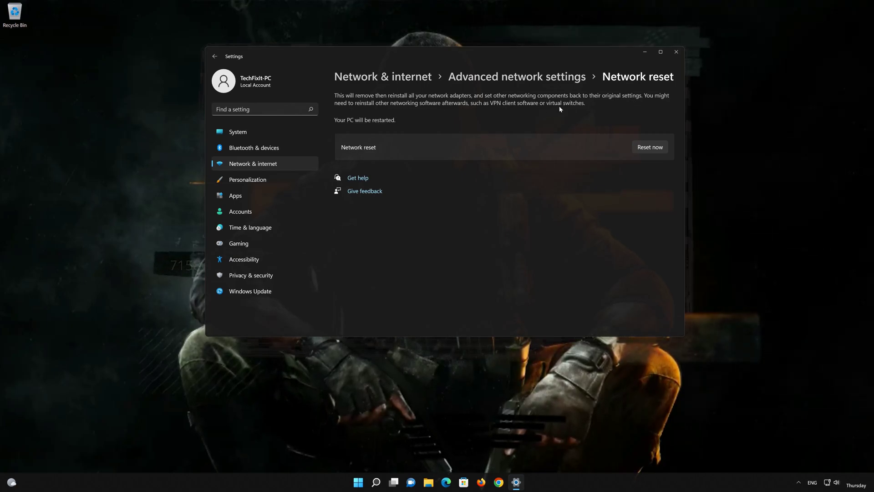
click(659, 147)
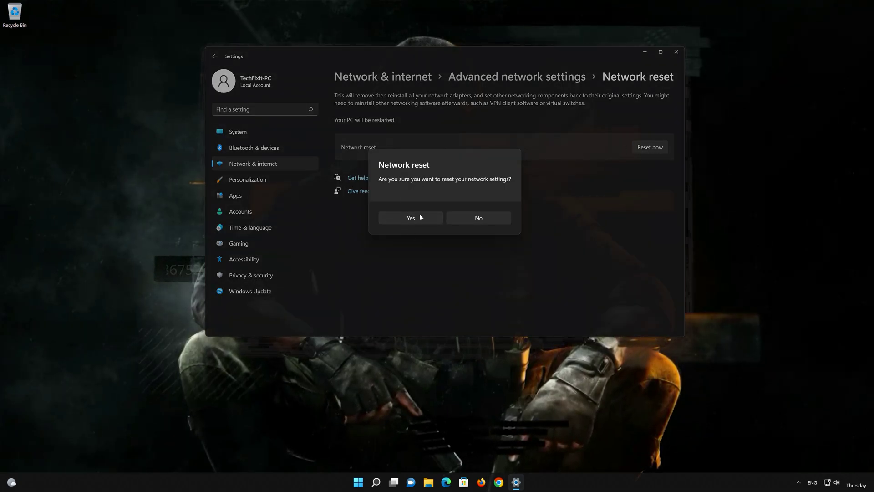
click(398, 220)
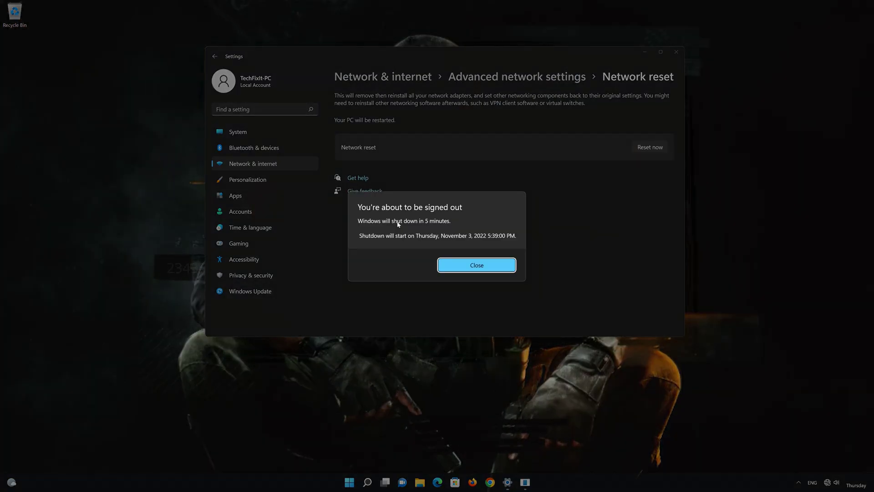
click(477, 265)
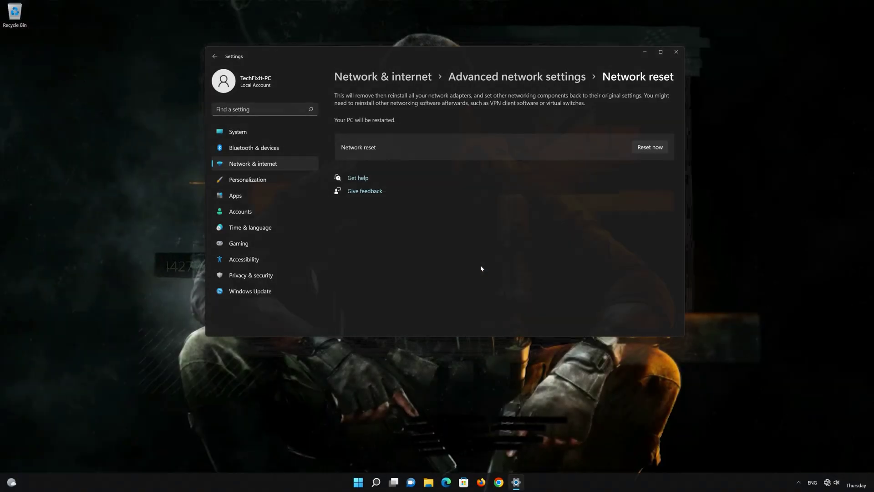
Close Settings and restart the PC from the Start power options
click(676, 53)
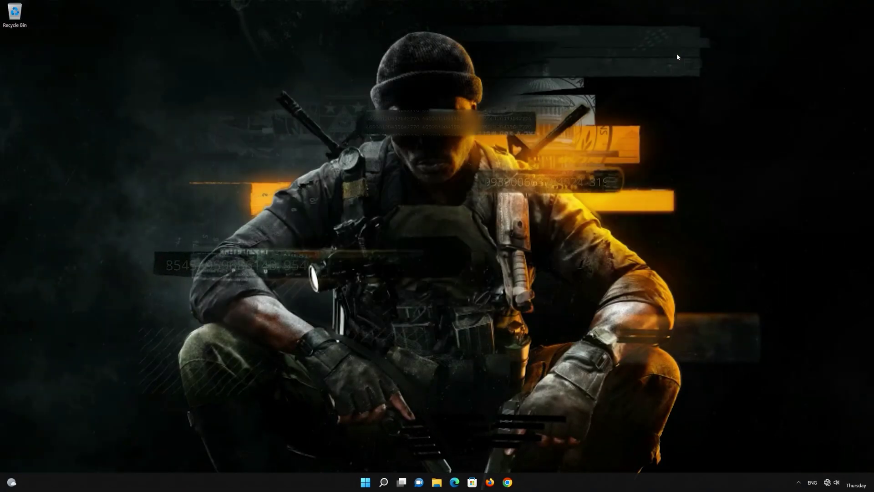
click(366, 482)
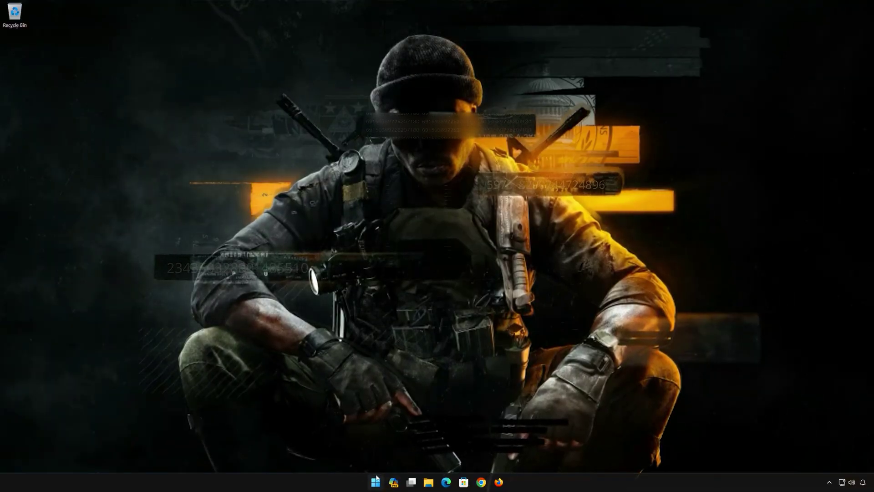
Start Command Prompt as administrator via a "cmd" search, approving UAC, and centre its window
click(374, 483)
text(c)
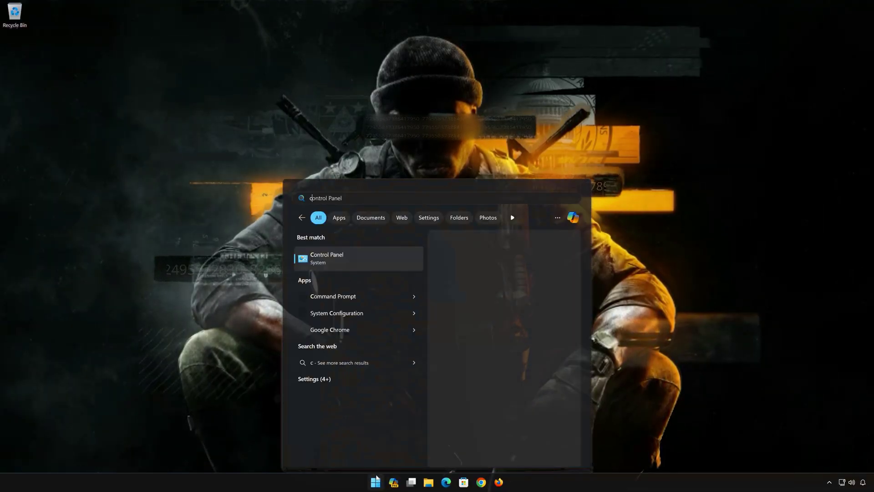
text(md)
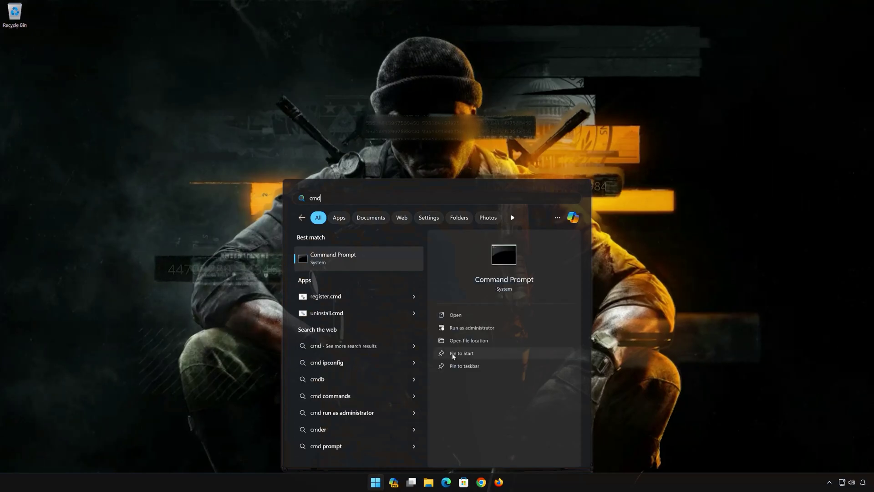
click(508, 327)
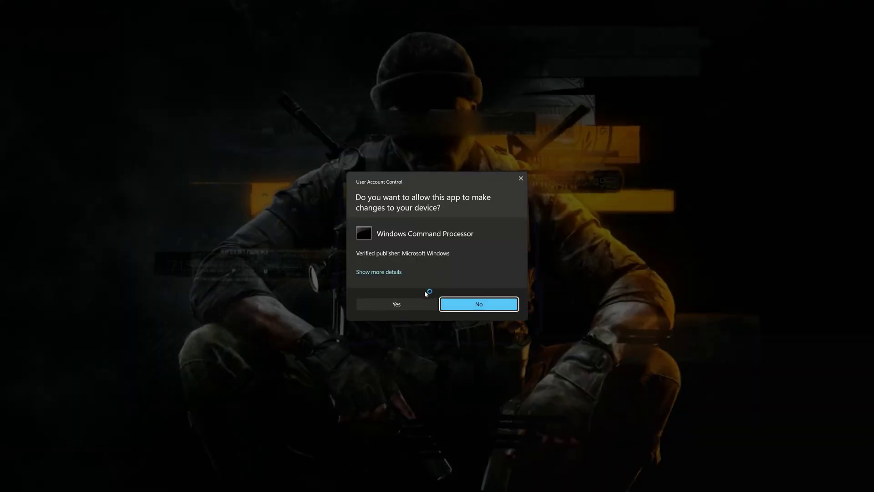
click(400, 307)
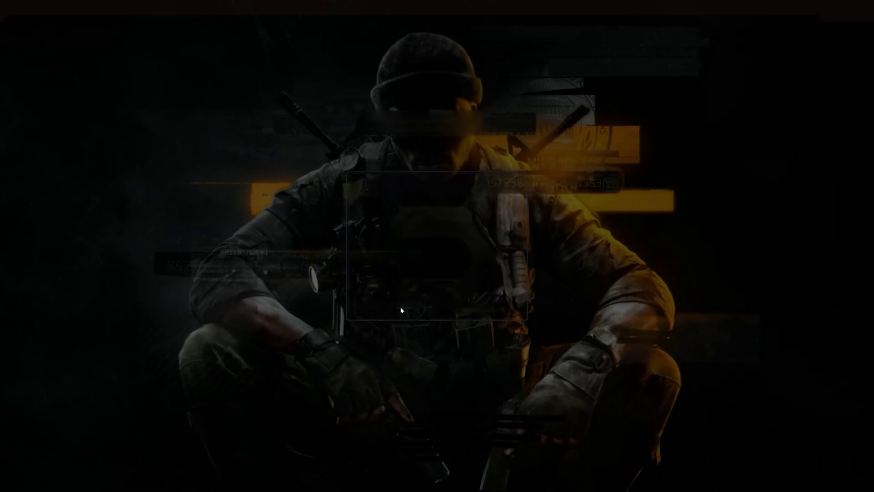
mouse_move(248, 43)
mouse_down()
mouse_move(404, 101)
mouse_move(478, 104)
mouse_up()
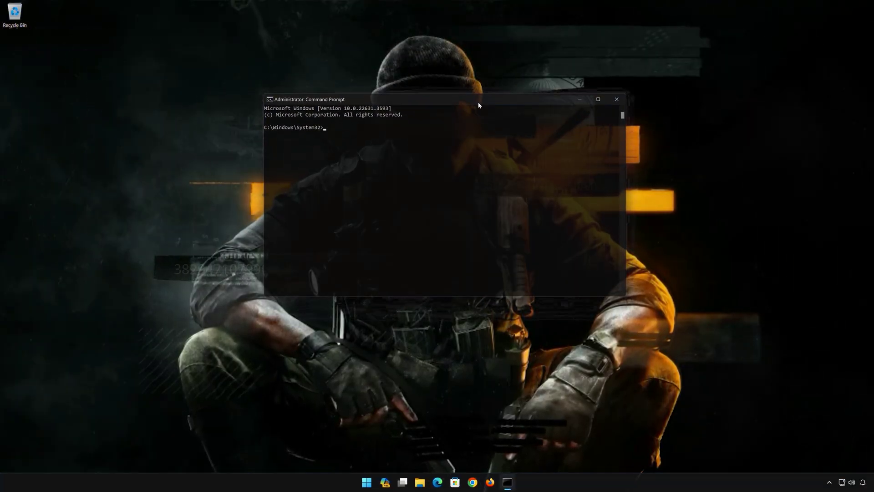
text(ipc)
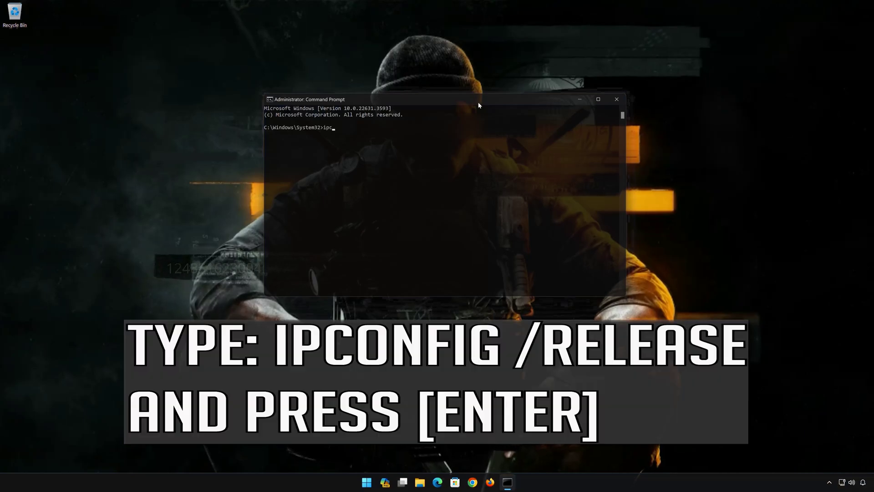
text(onfig)
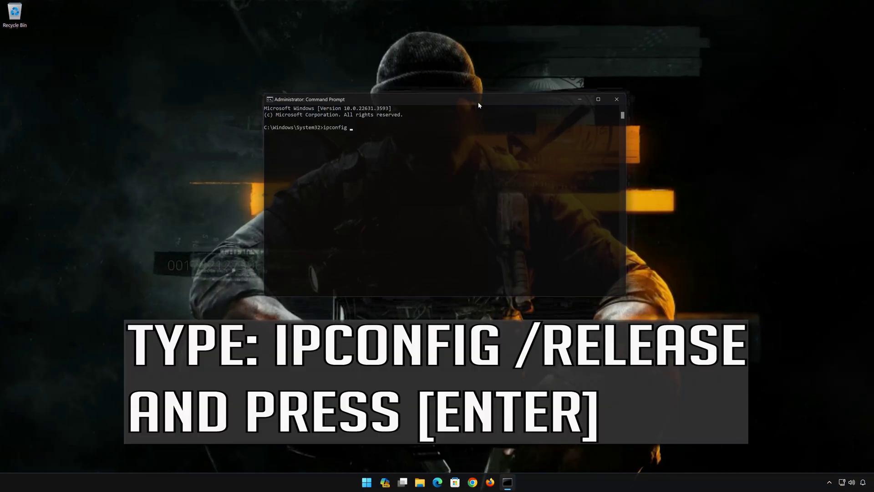
text(lease)
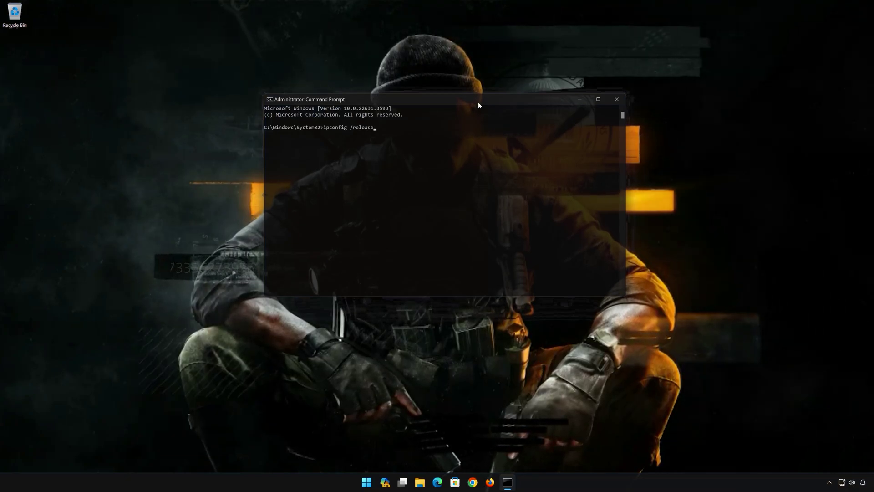
Run ipconfig /release, ipconfig /renew and ipconfig /flushdns, then exit Command Prompt
key(Return)
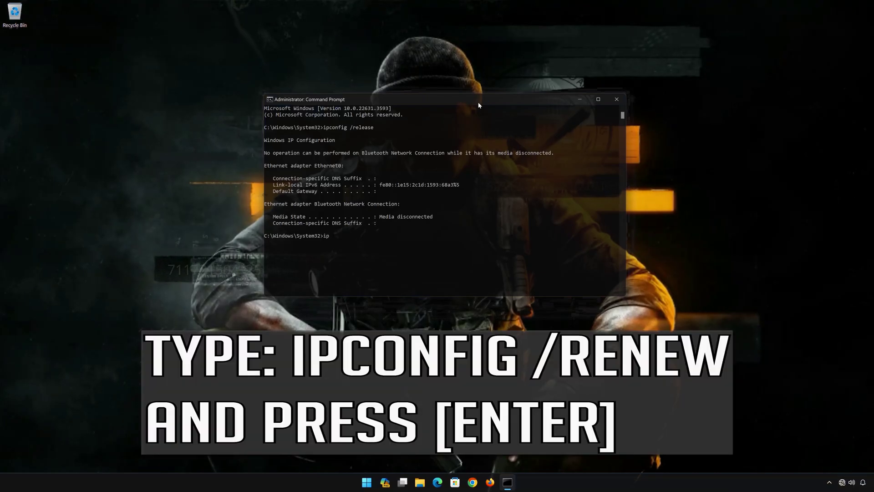
text(confi)
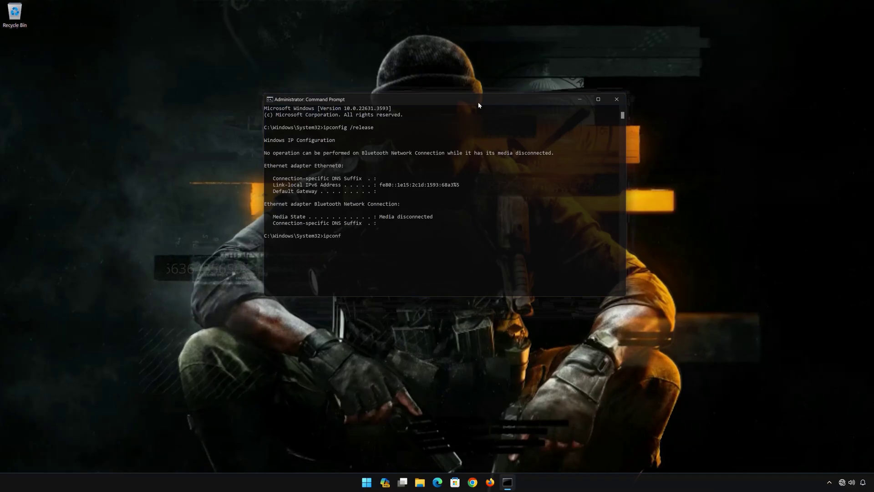
text(g /renew)
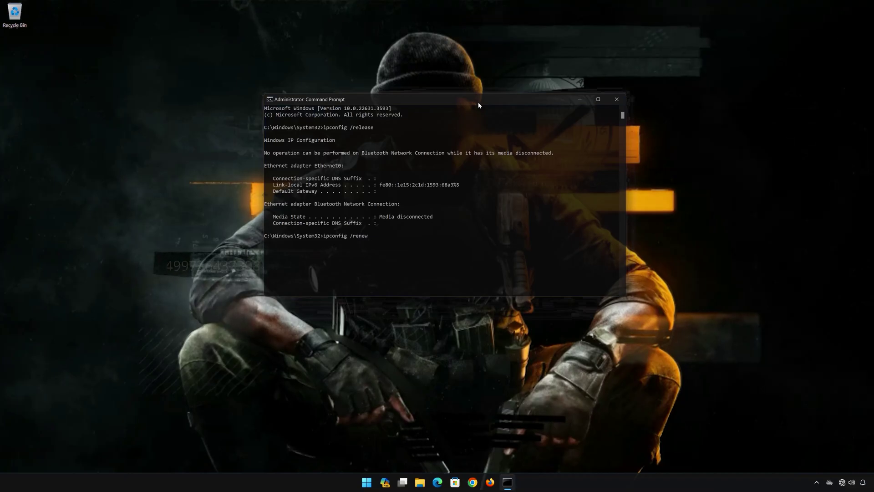
key(Return)
text(ipconfig /flush)
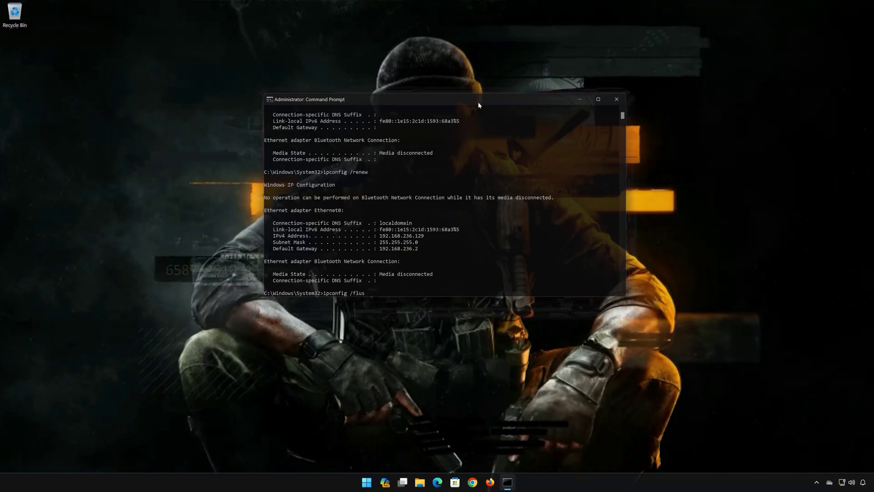
text(dns)
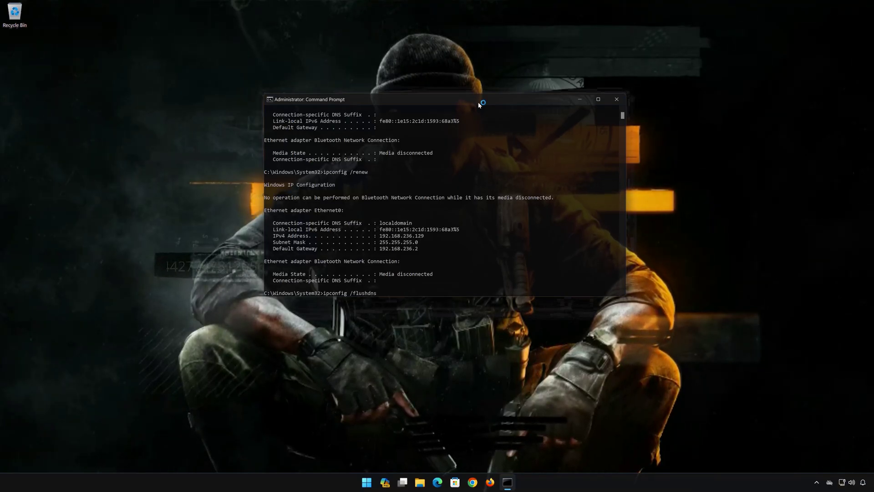
key(Return)
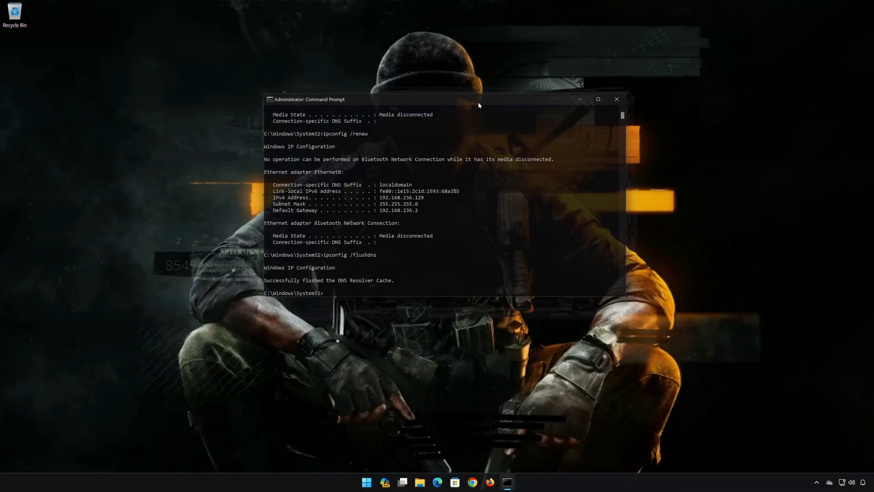
text(exit)
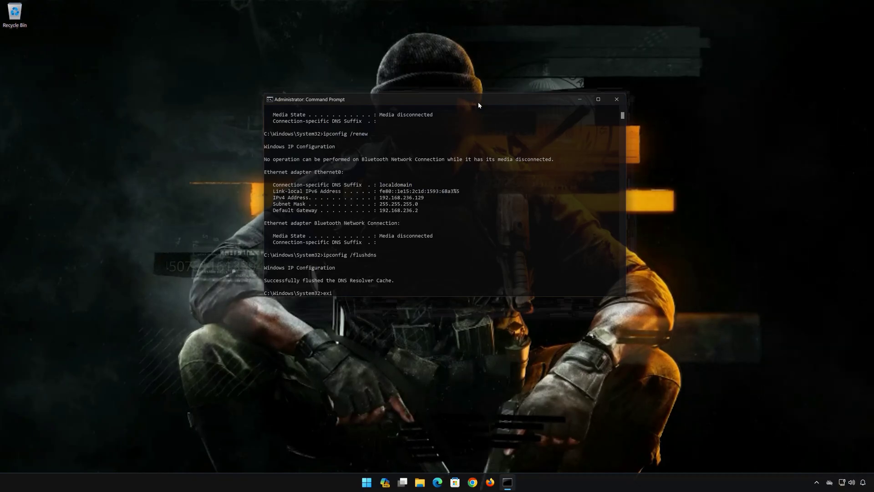
key(Return)
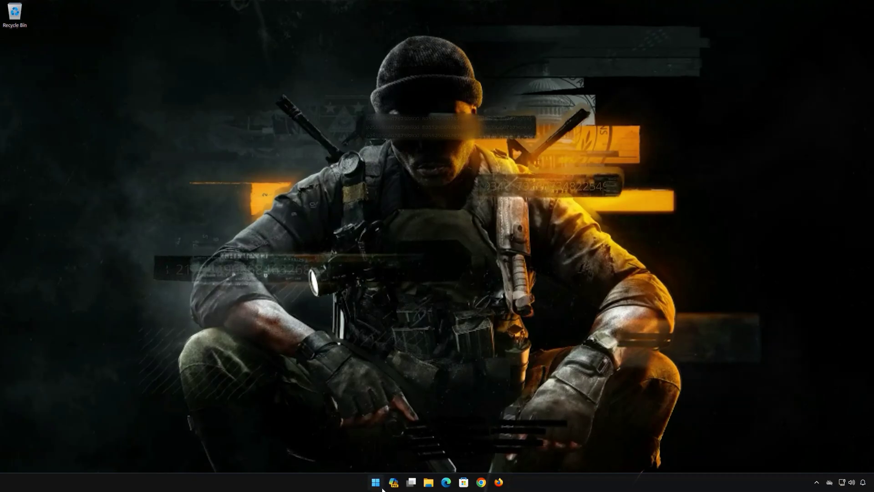
Search the Start menu for Device Manager so it shows as the best match
click(375, 482)
click(534, 456)
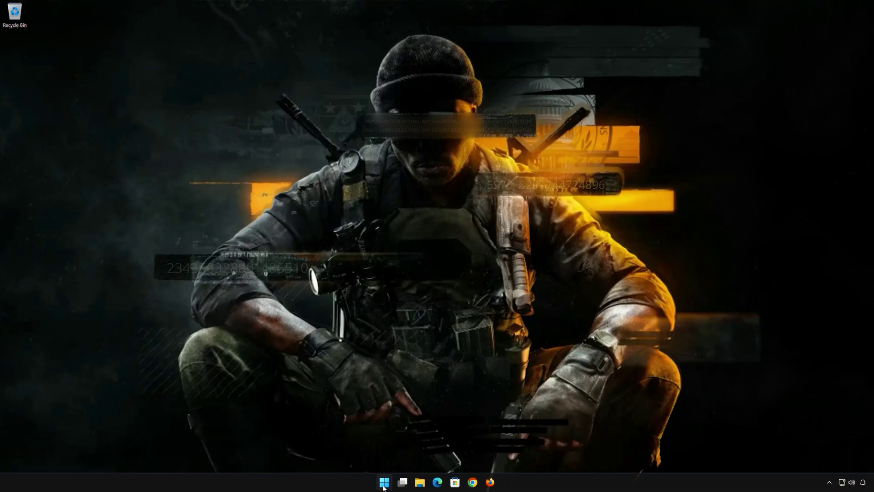
click(384, 484)
text(d)
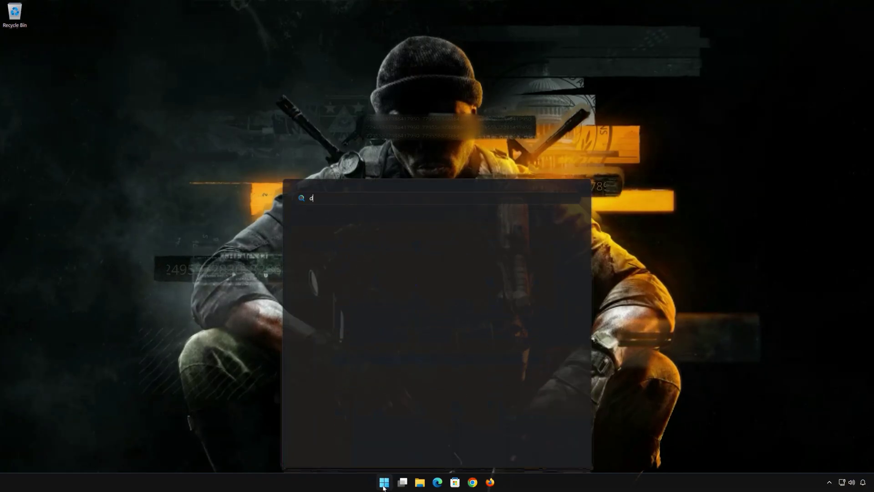
text(evice manager)
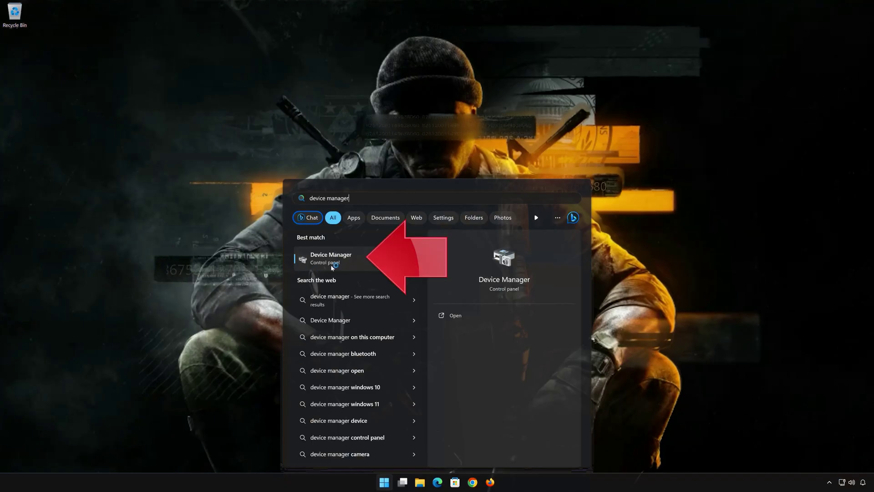
Launch Device Manager, centre its window and expand Network adapters to reach the Intel adapter
click(357, 256)
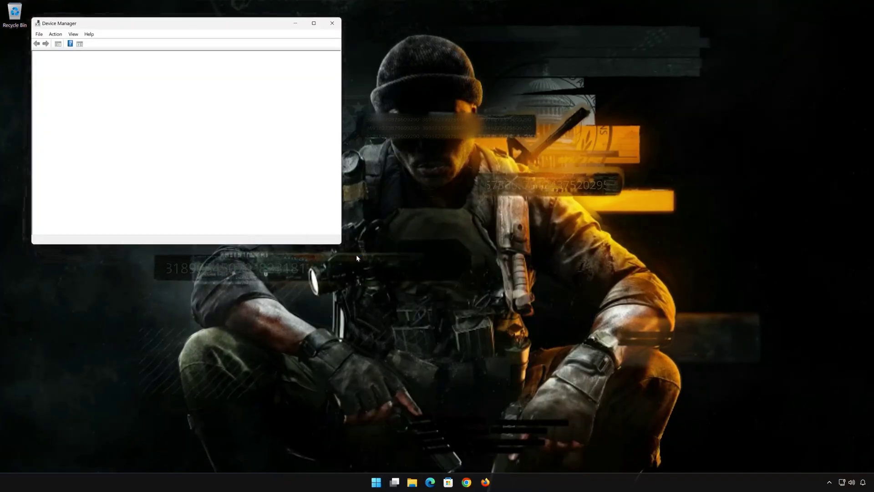
drag(219, 30, 484, 128)
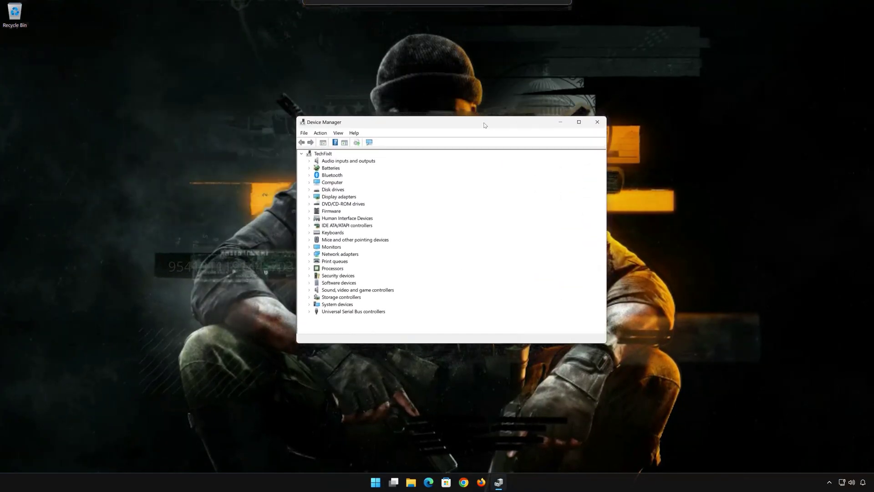
click(309, 254)
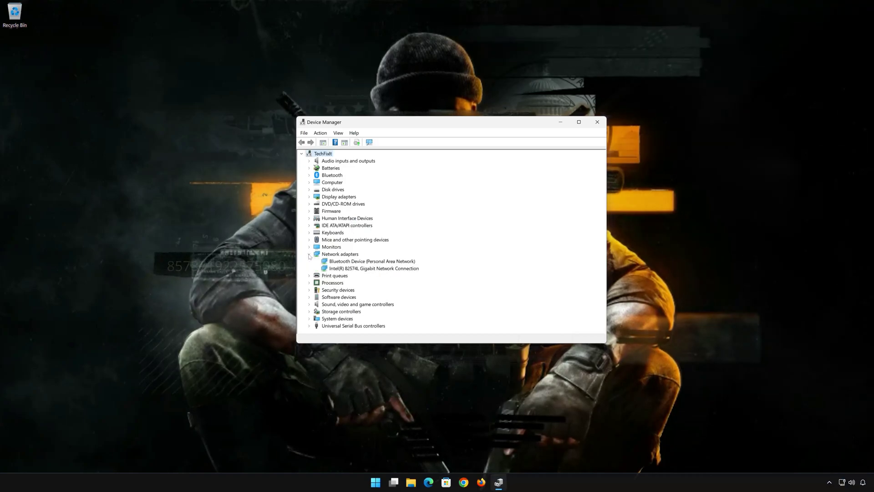
right_click(338, 269)
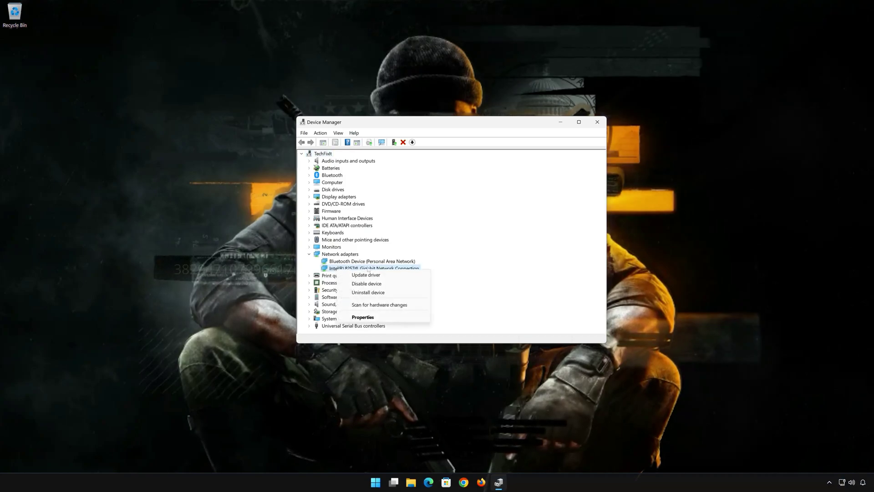
Start Update Driver from the Intel 82574L adapter's Properties > Driver details
click(388, 317)
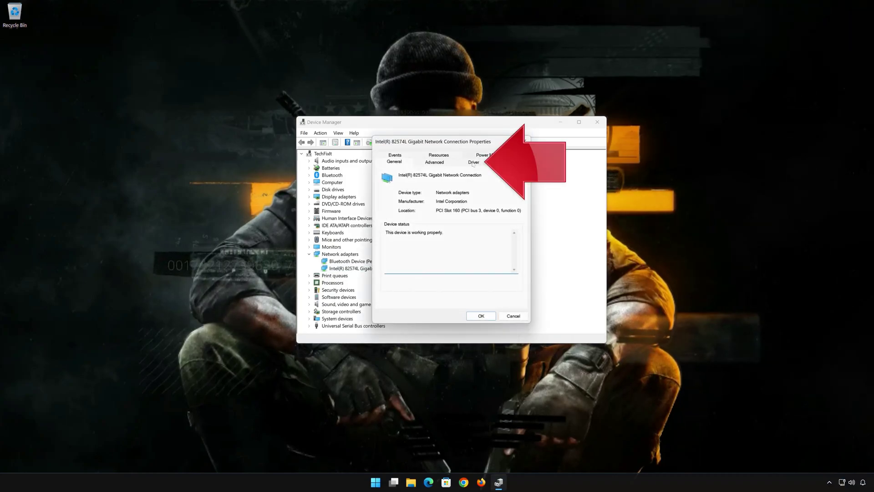
click(476, 164)
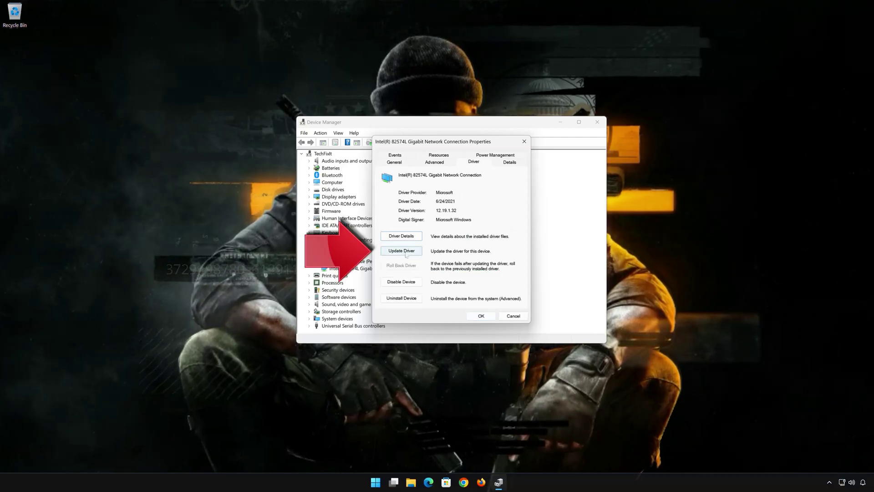
click(406, 253)
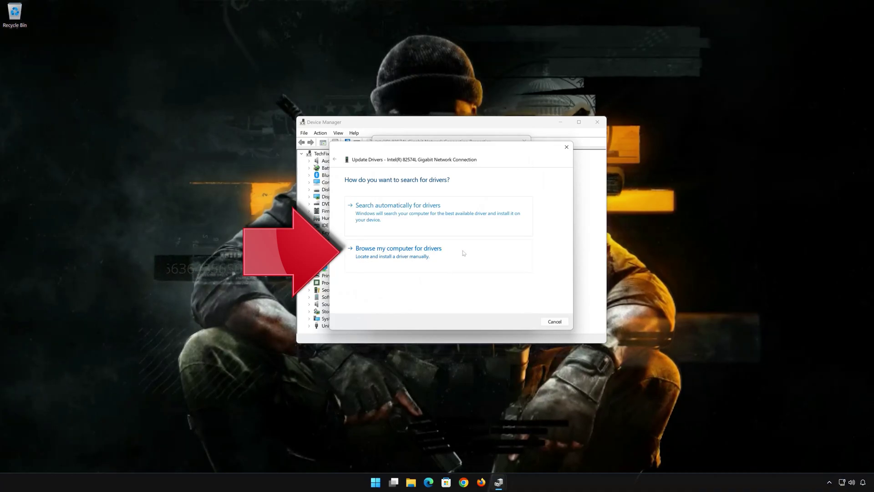
Reinstall the Intel 82574L Gigabit Network Connection driver from the available-drivers list and confirm success
click(395, 253)
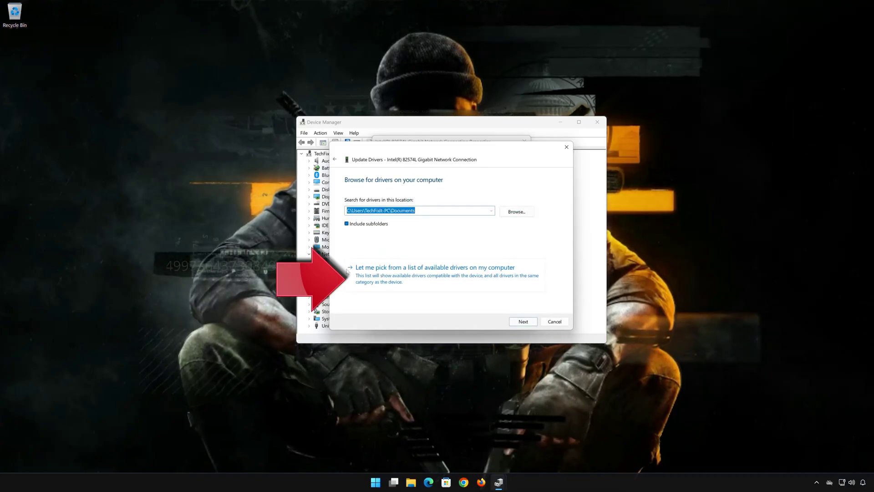
click(421, 276)
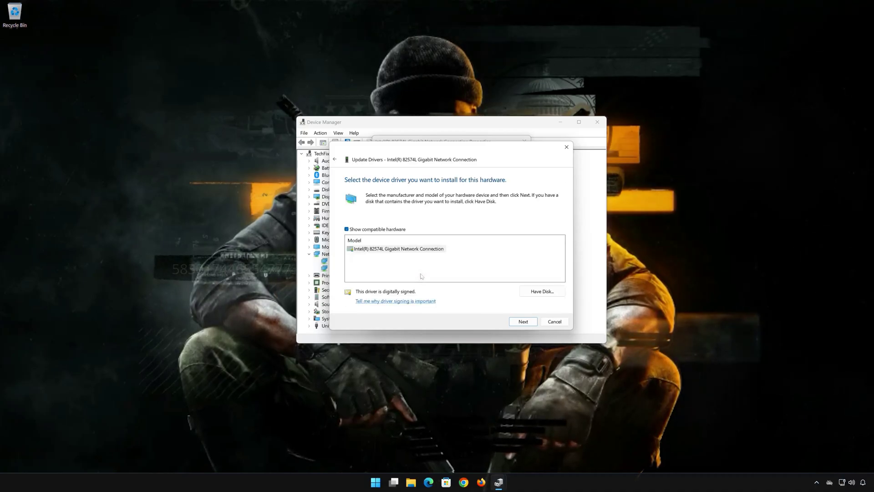
click(410, 250)
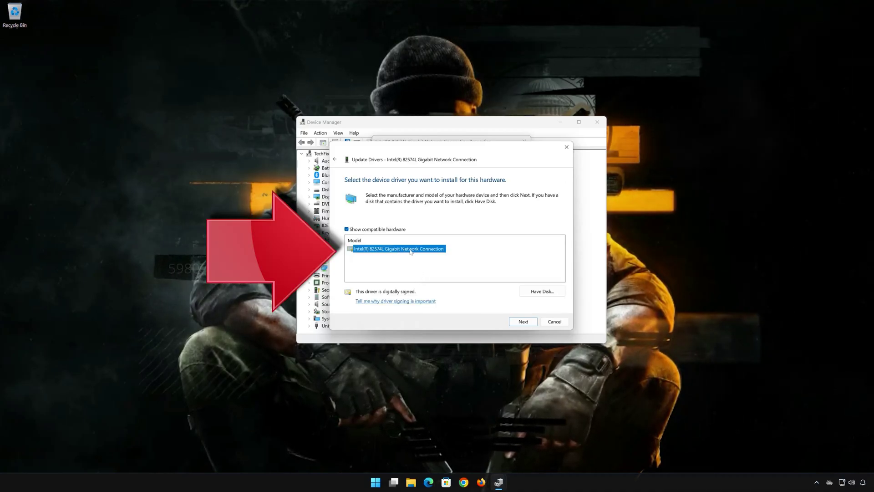
click(524, 322)
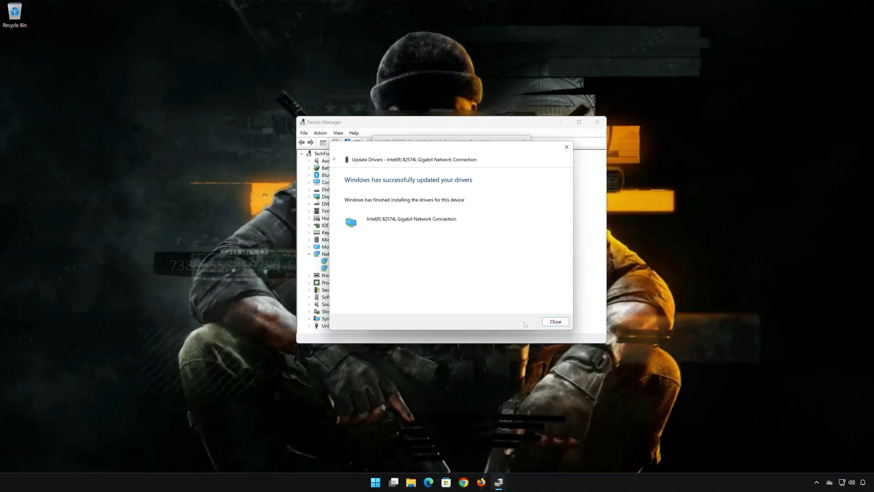
click(554, 320)
click(482, 316)
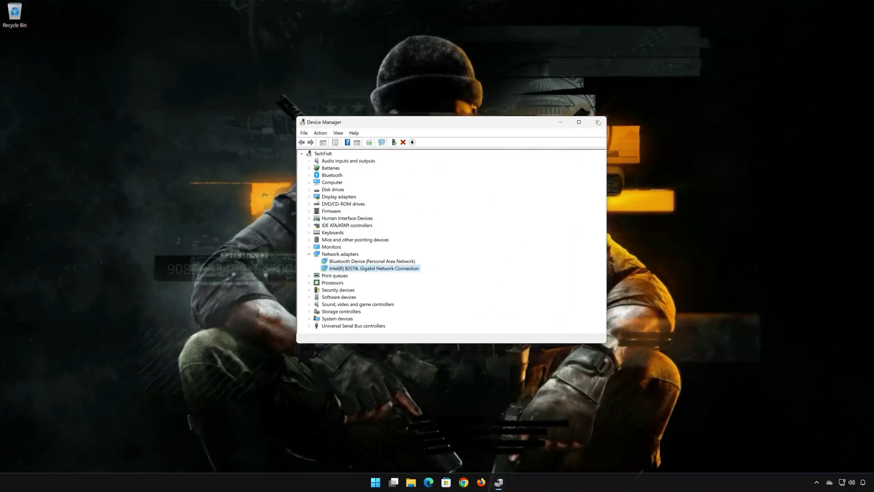
Close Device Manager and show the Start menu power options ready to Restart
click(597, 122)
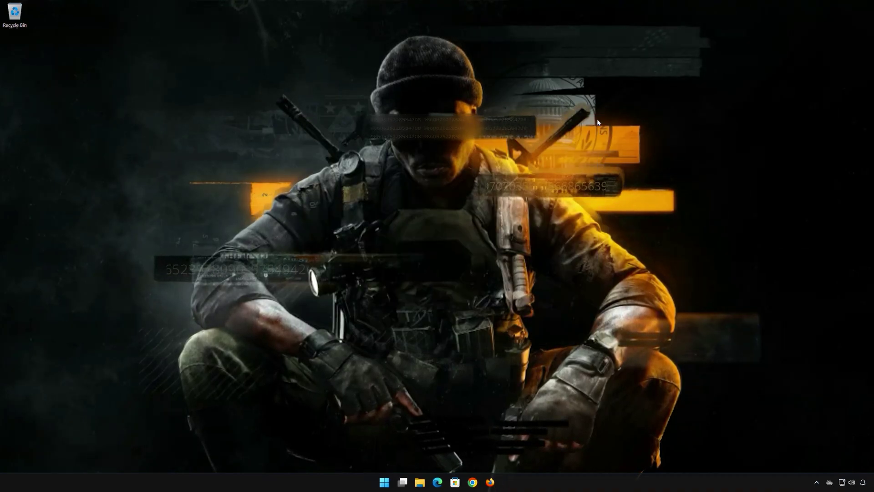
click(384, 481)
click(535, 454)
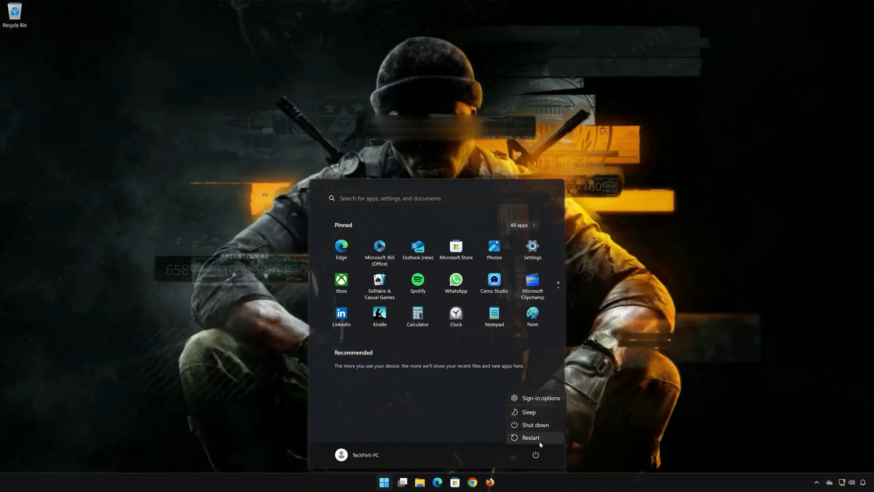